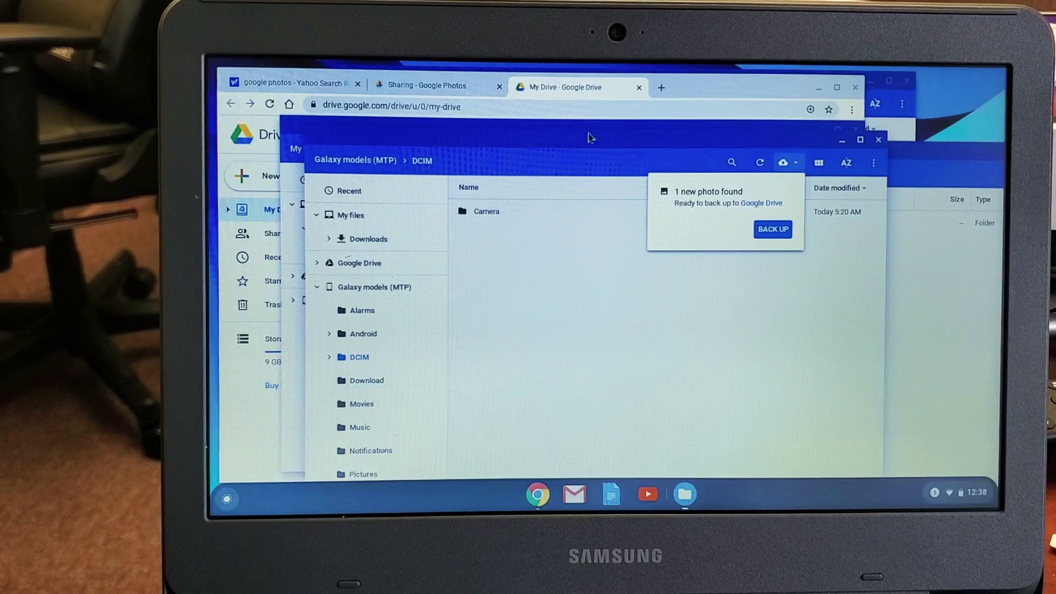
- Dismiss the '1 new photo found' cloud backup notice over the DCIM listing
click(627, 160)
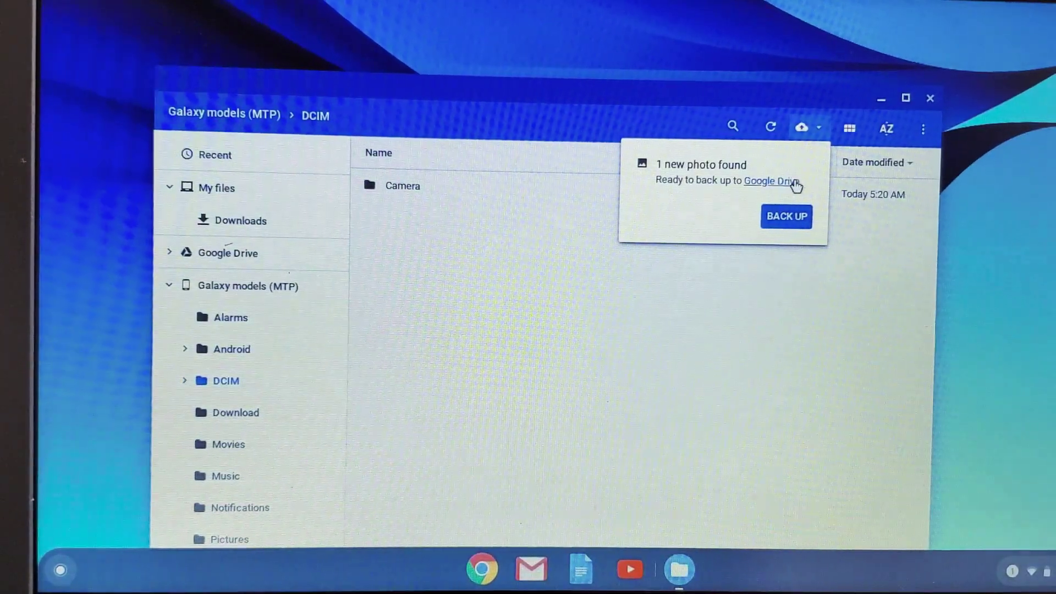
click(814, 135)
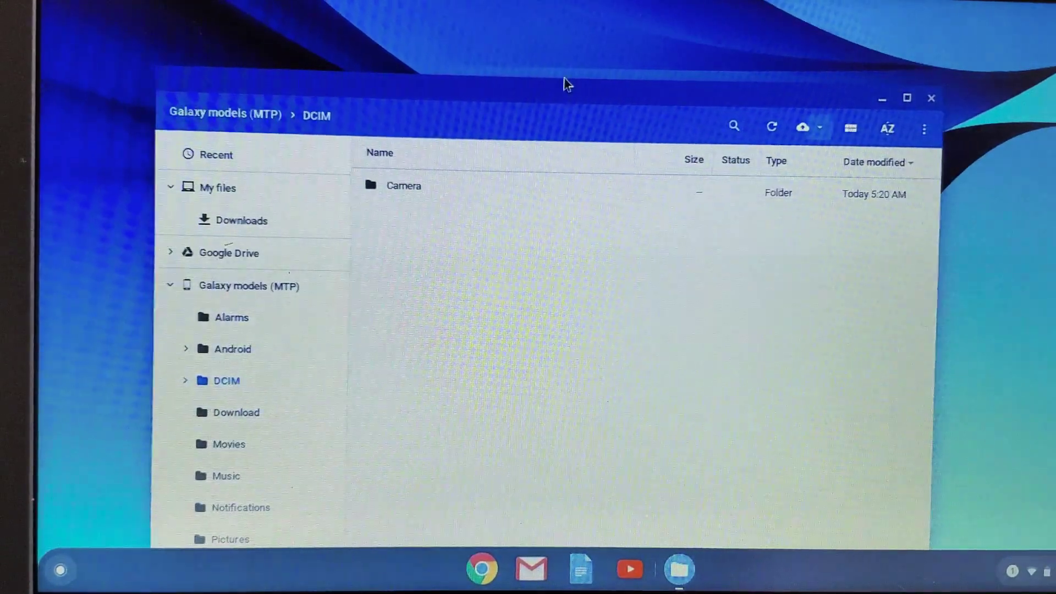
- Reposition the Files window and open the phone's Camera folder with its video and two photos
drag(567, 83, 583, 68)
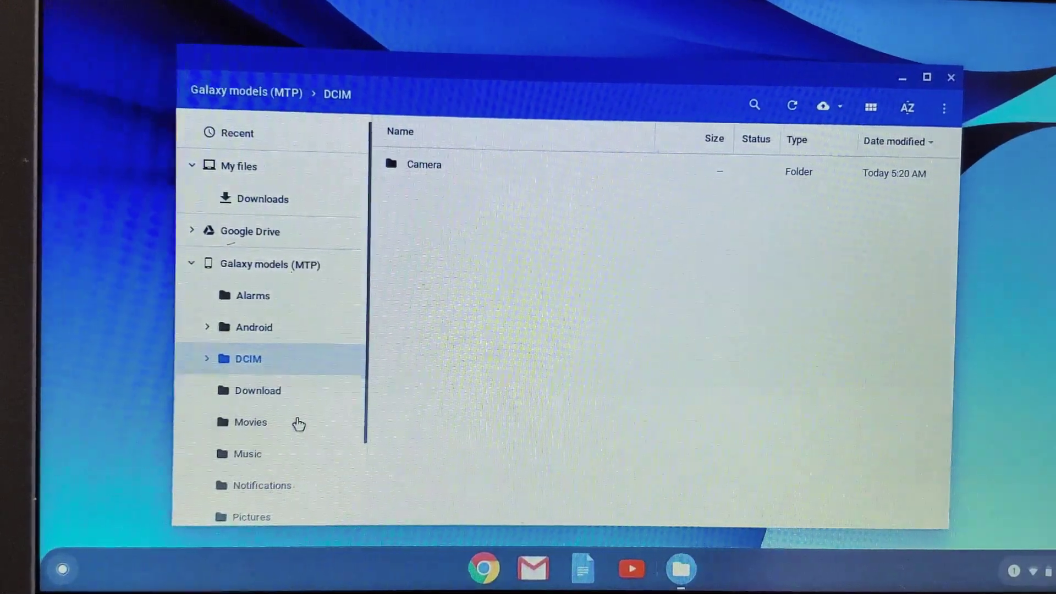
scroll(297, 425, down, 3)
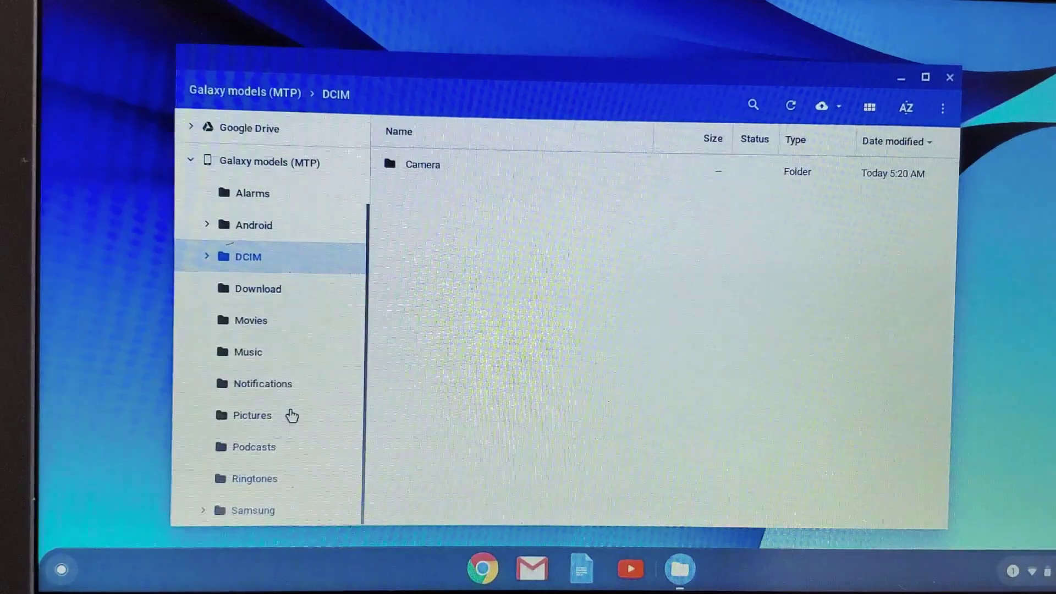
scroll(292, 415, up, 1)
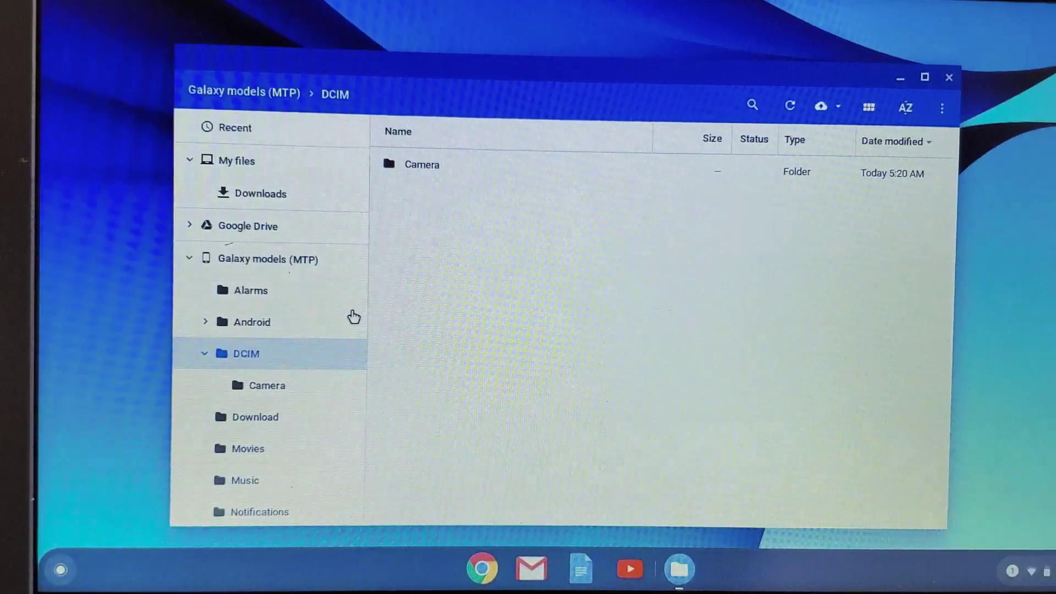
click(509, 173)
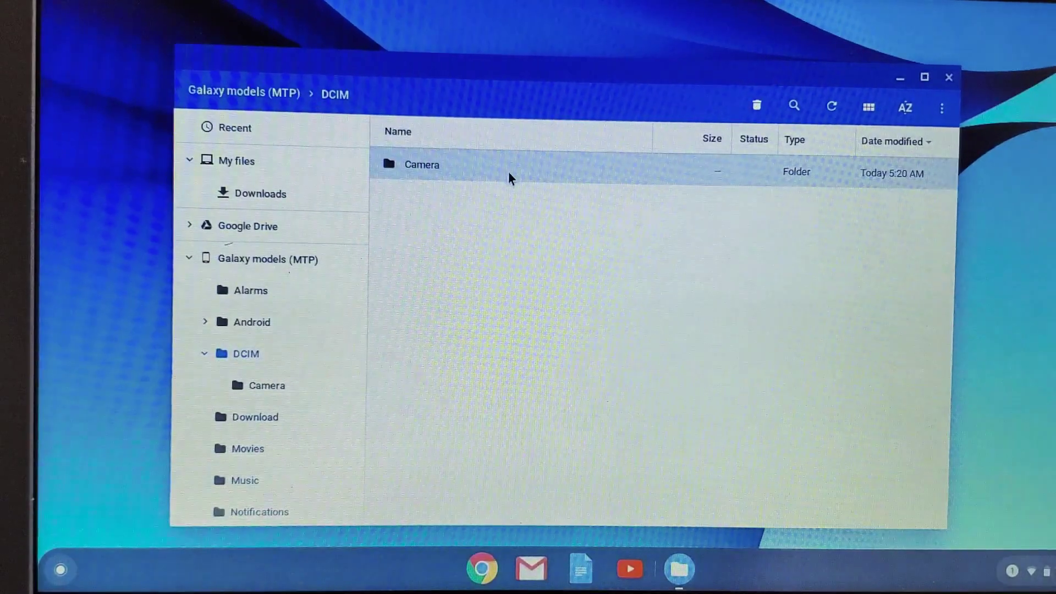
double_click(476, 166)
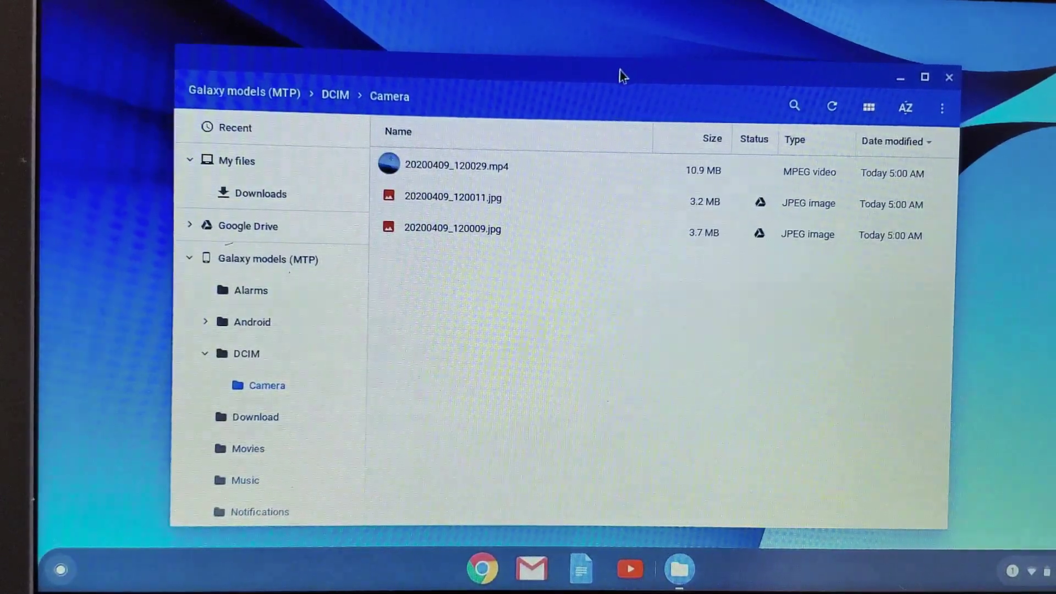
- Try dragging the two JPEGs onto the desktop, then bring up the shelf Files icon options for a new window
drag(621, 77, 880, 74)
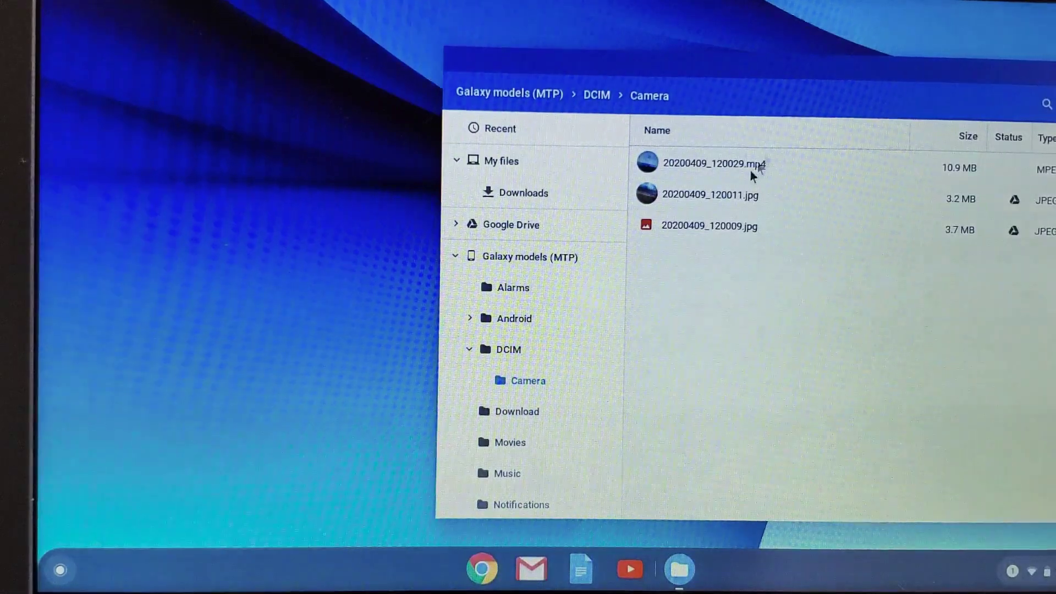
drag(709, 193, 345, 203)
drag(724, 232, 338, 205)
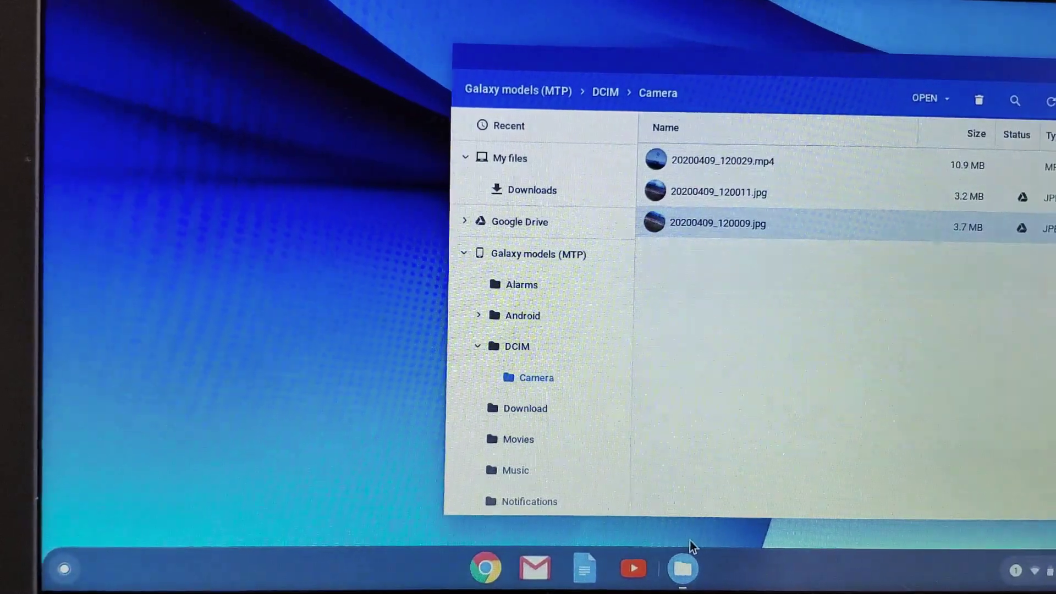
right_click(685, 568)
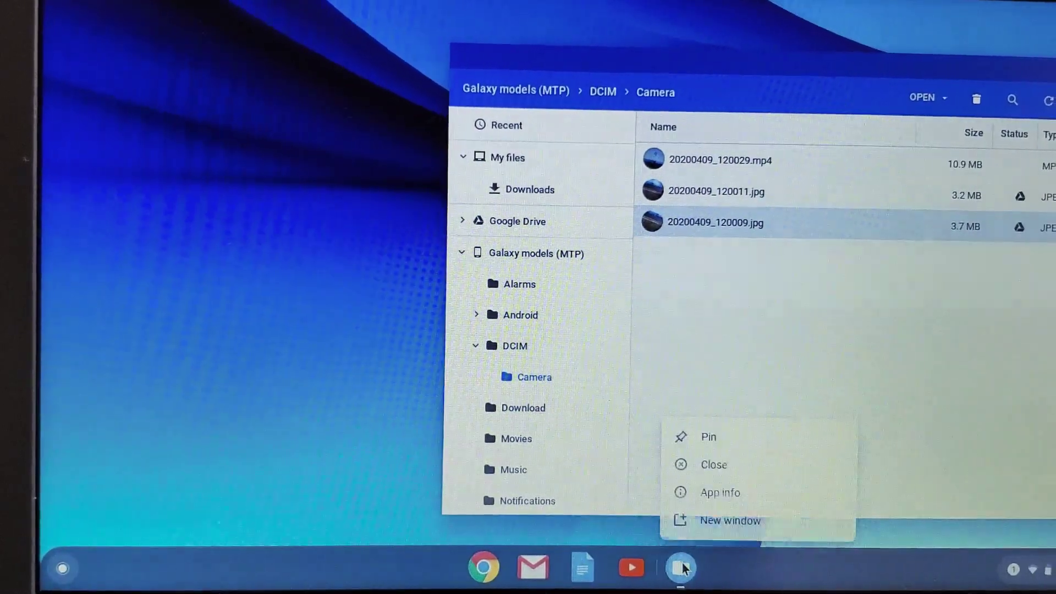
- Open a second Files window showing Downloads and arrange it beside the Camera window
click(712, 520)
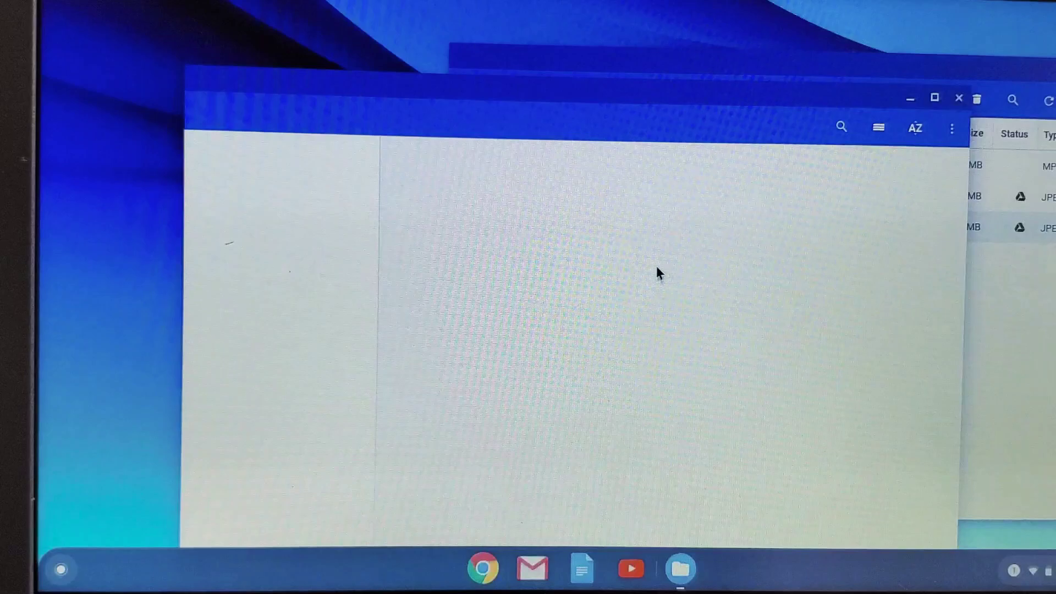
drag(715, 100, 672, 104)
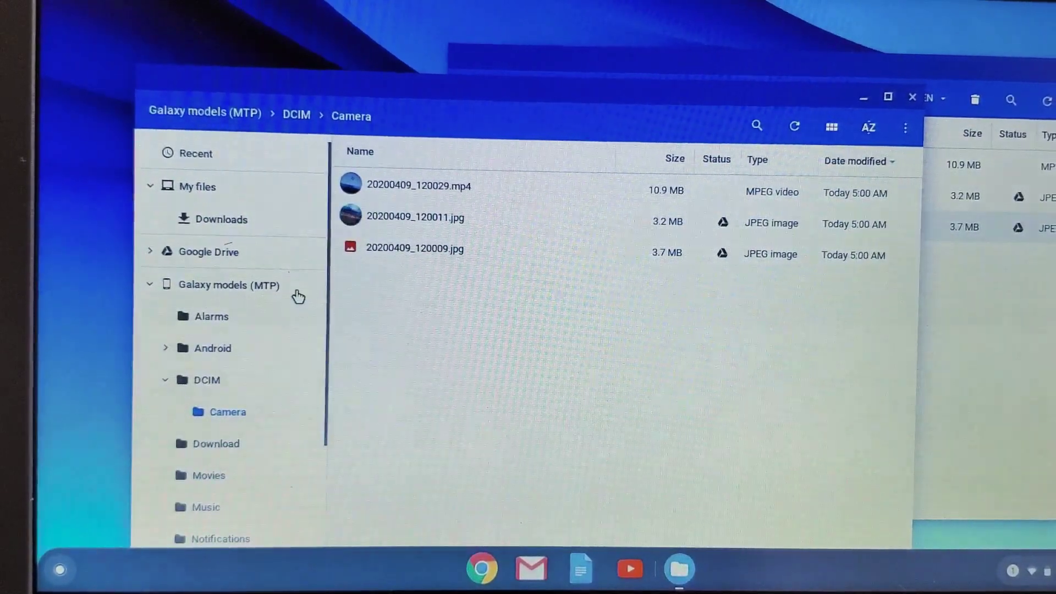
click(204, 220)
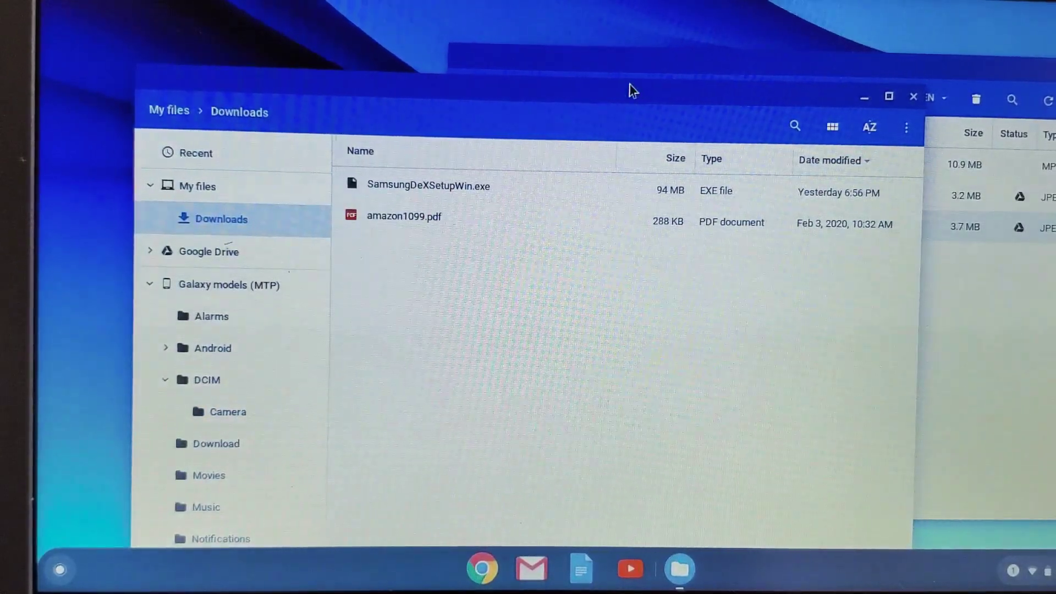
drag(632, 91, 613, 96)
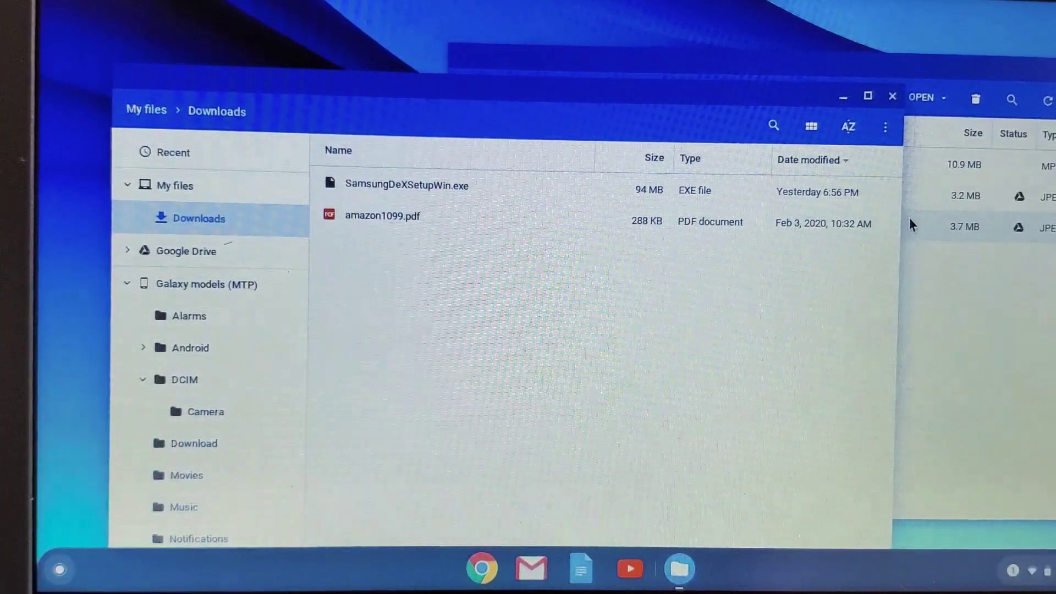
- Copy 20200409_120009.jpg into Downloads and create a new folder named 'photos' there
mouse_move(910, 219)
mouse_down()
mouse_move(597, 261)
mouse_move(377, 309)
mouse_up()
click(385, 286)
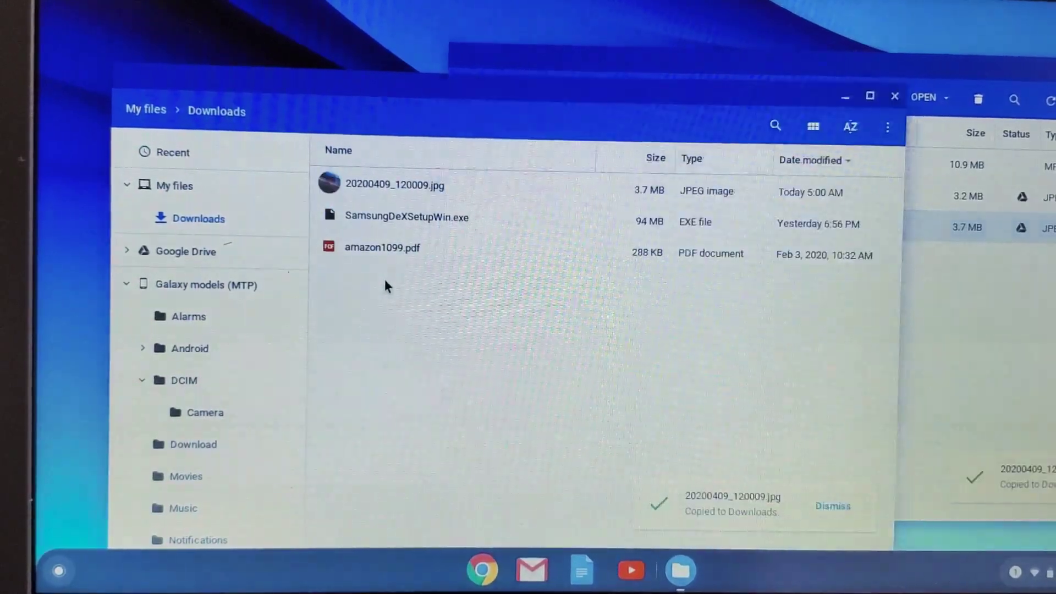
right_click(406, 293)
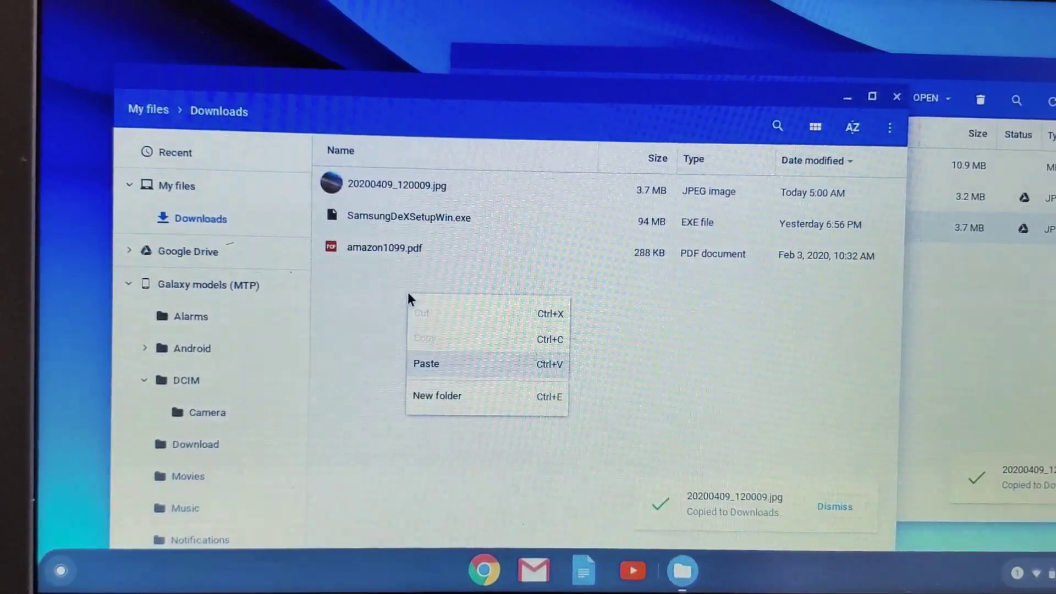
click(478, 395)
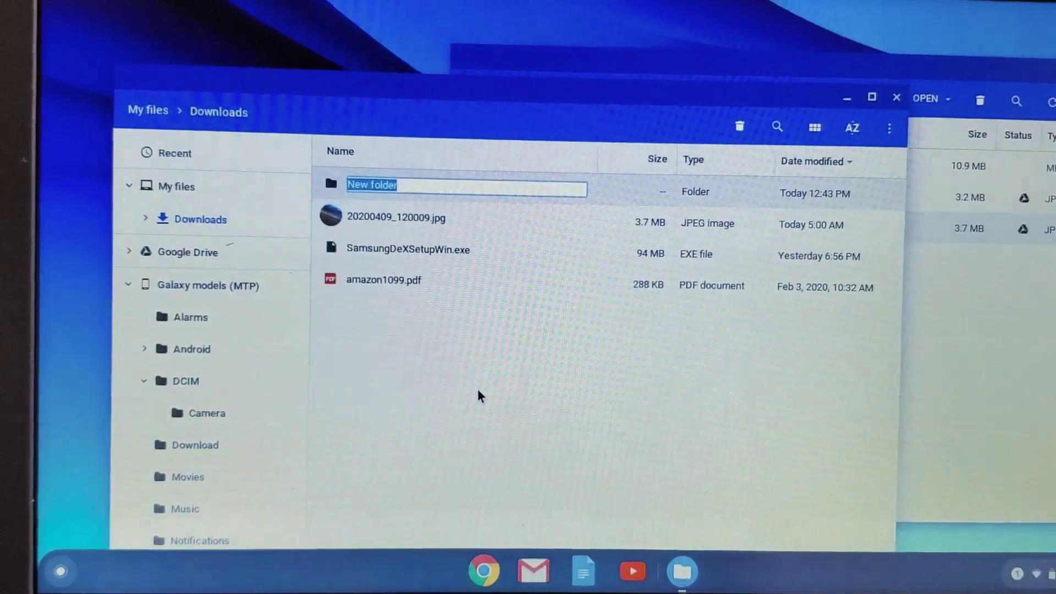
text(photos)
key(Return)
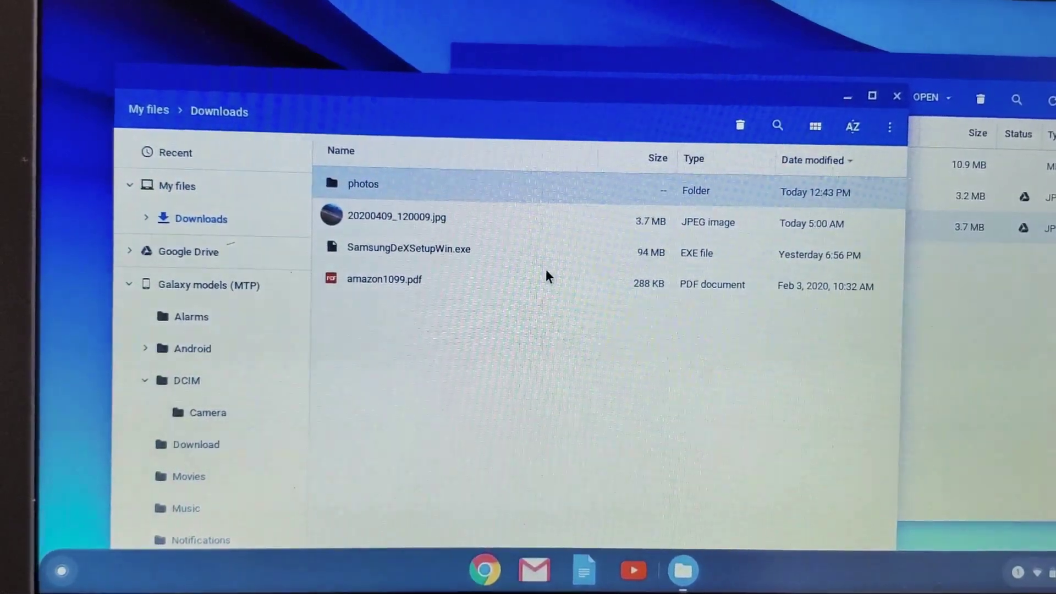
- Select the video and two photos in Camera and copy them into Downloads
click(981, 328)
click(749, 168)
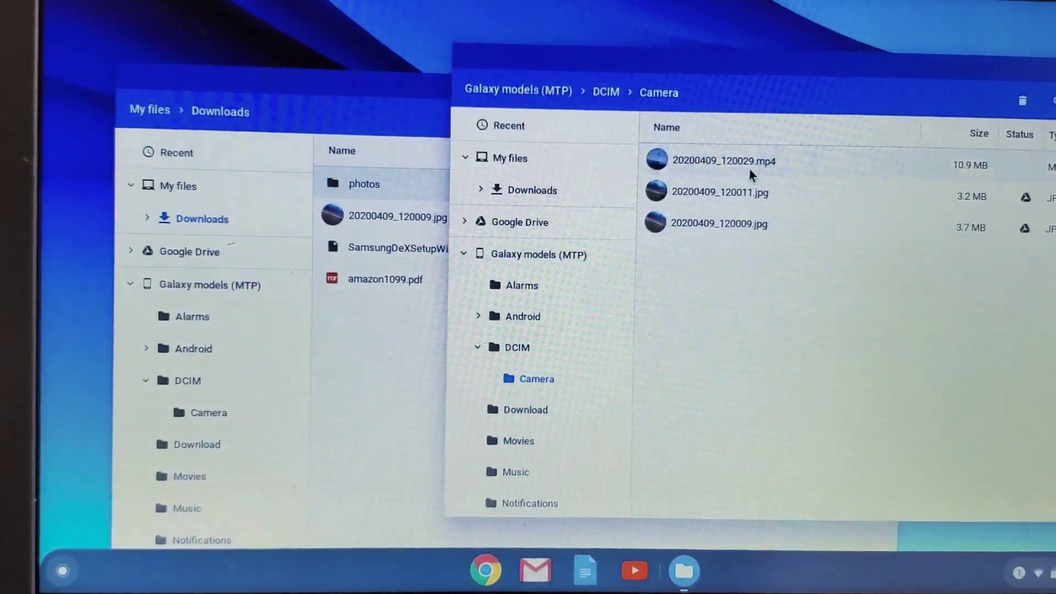
shift+click(720, 225)
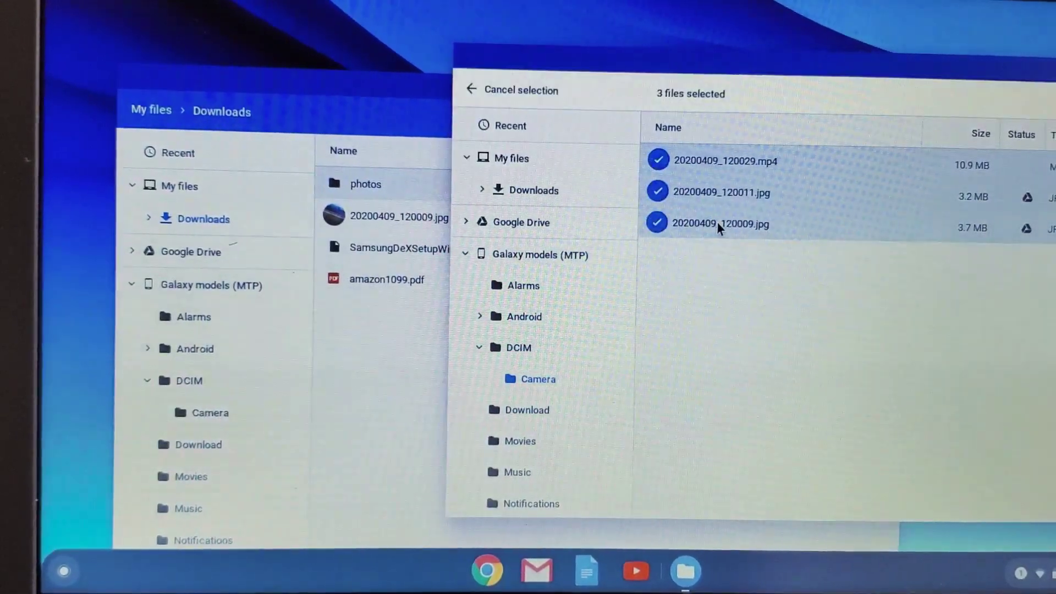
drag(697, 193, 383, 184)
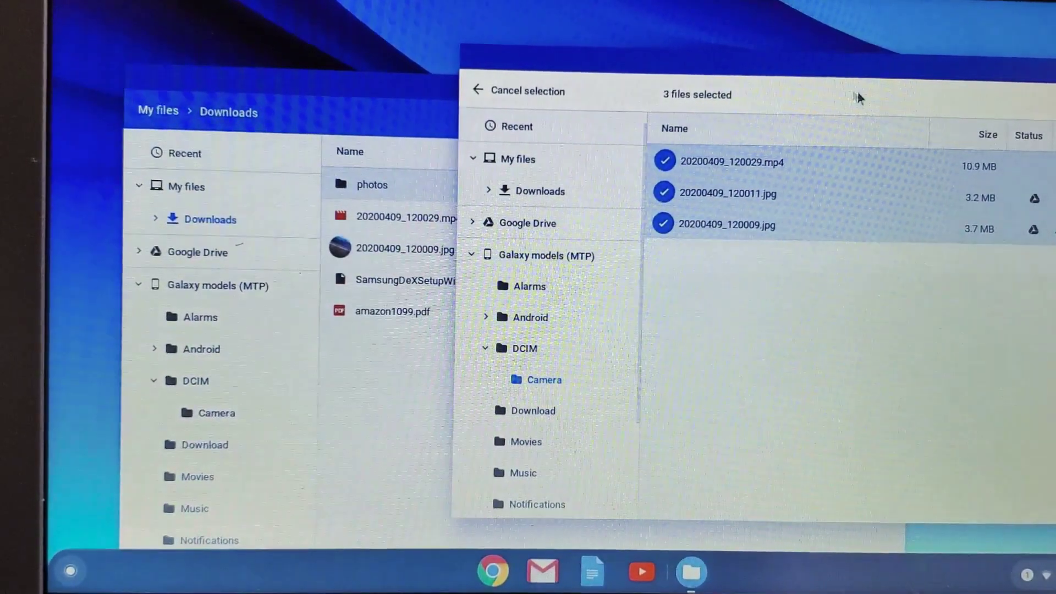
drag(826, 83, 961, 196)
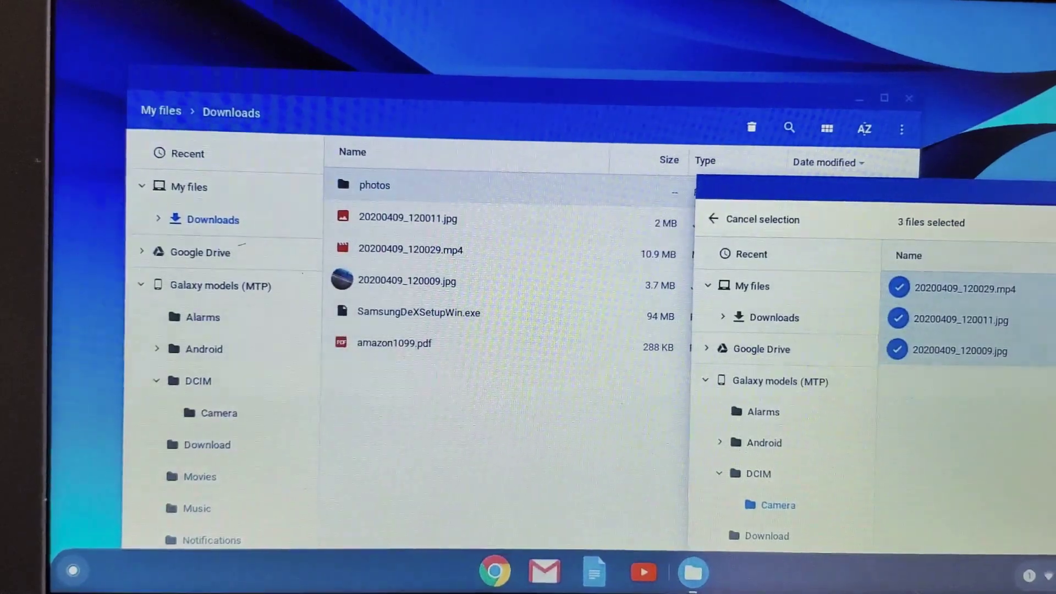
- Move the four media files from Downloads into the photos folder
double_click(527, 184)
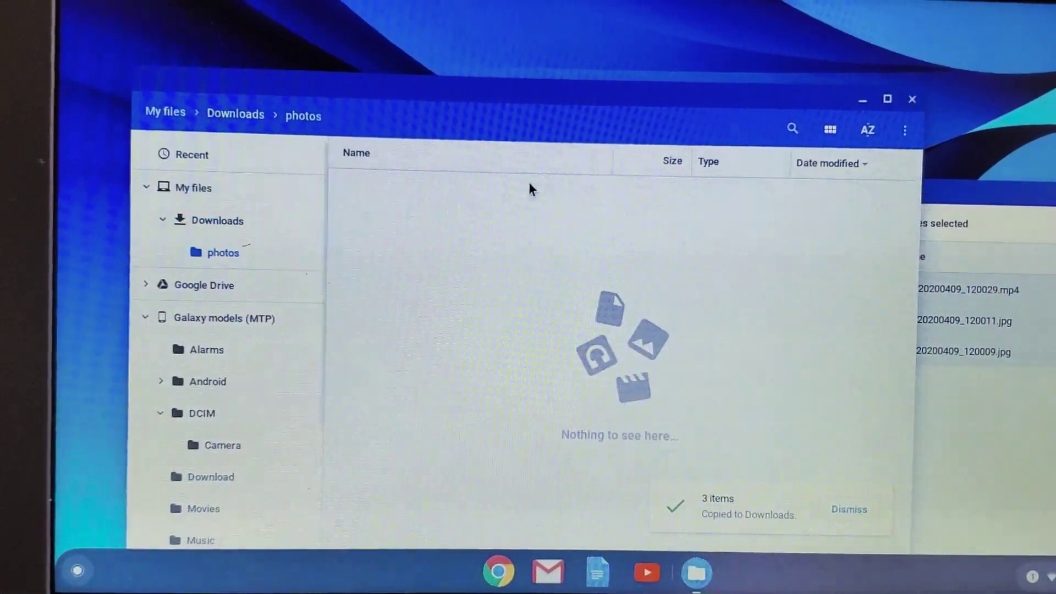
click(229, 222)
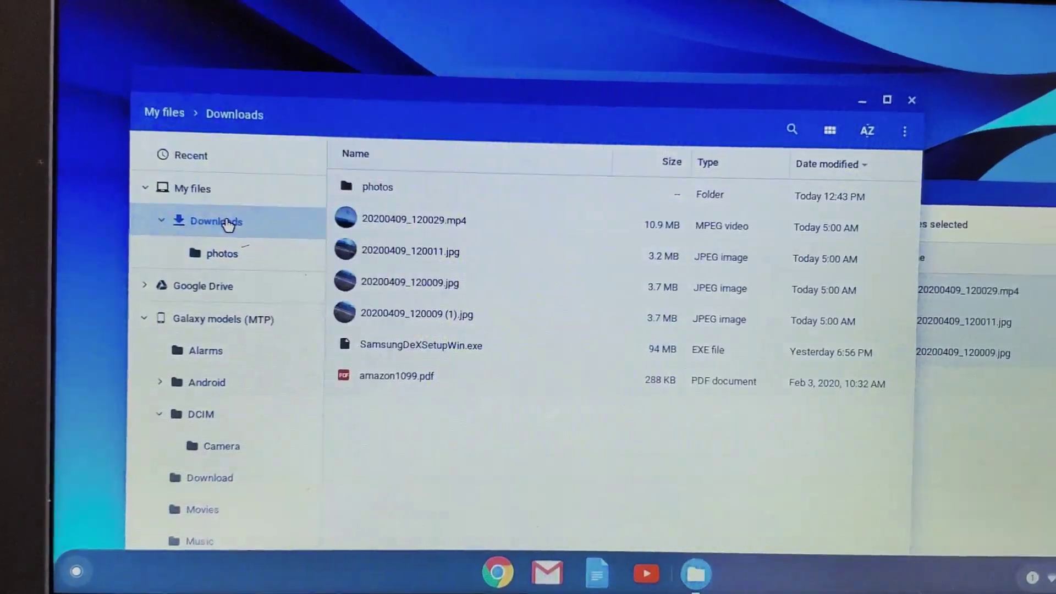
click(462, 222)
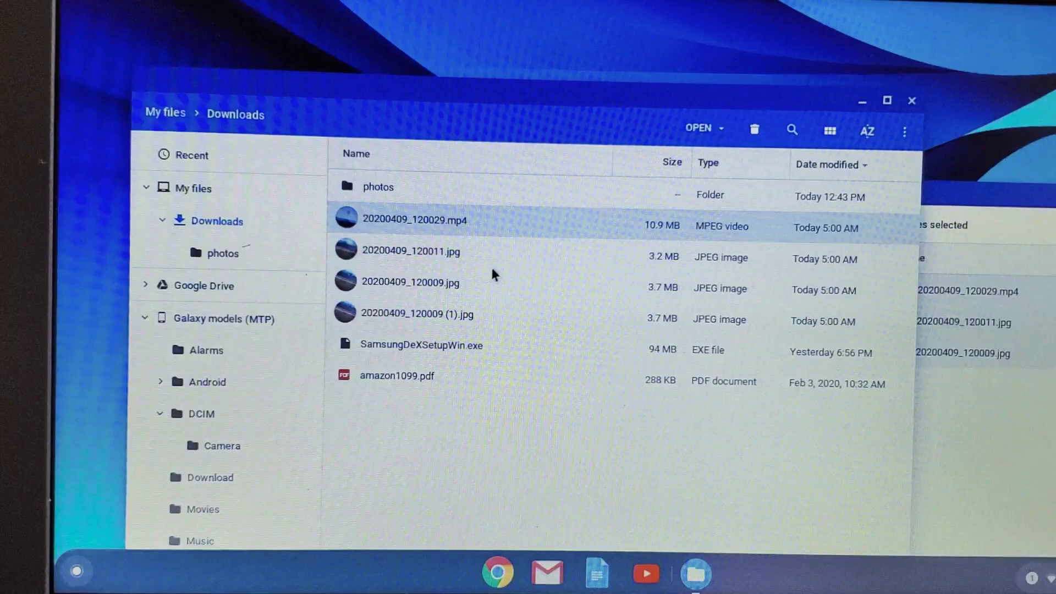
shift+click(446, 313)
drag(439, 269, 390, 190)
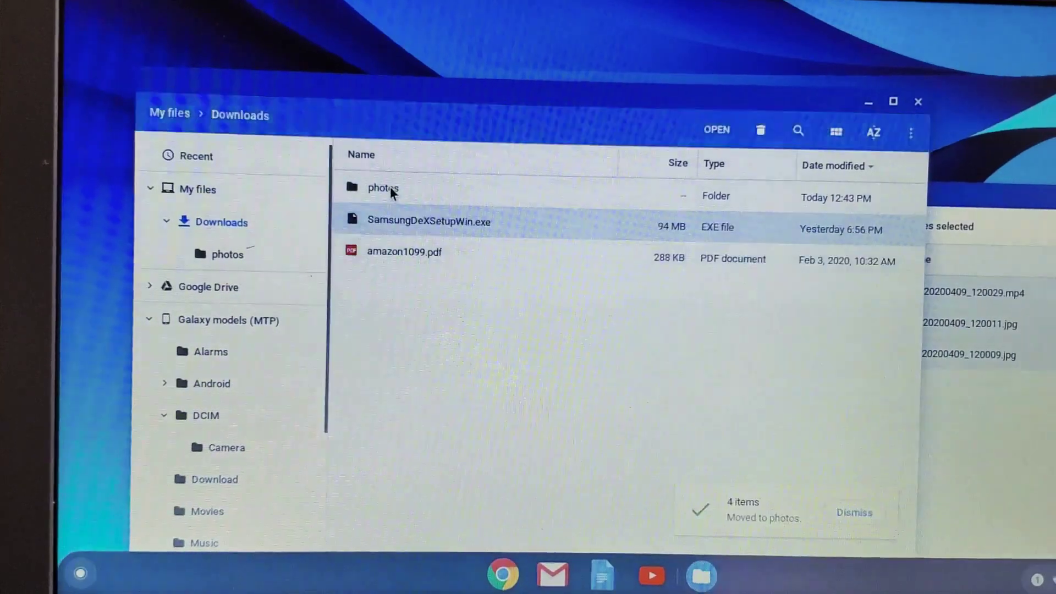
click(394, 188)
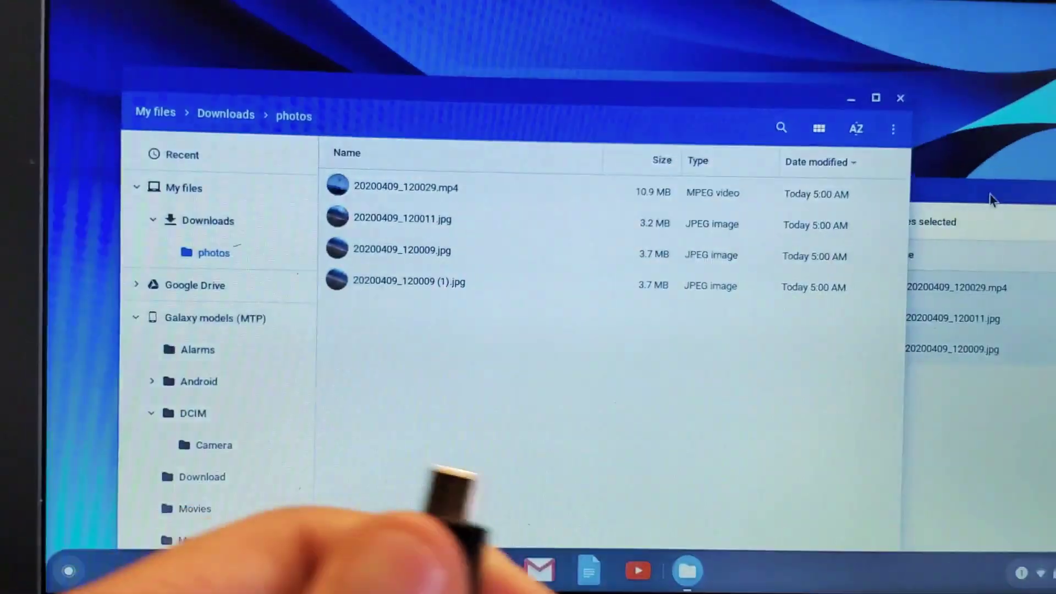
- Close the extra My files window left after unplugging the phone
click(997, 197)
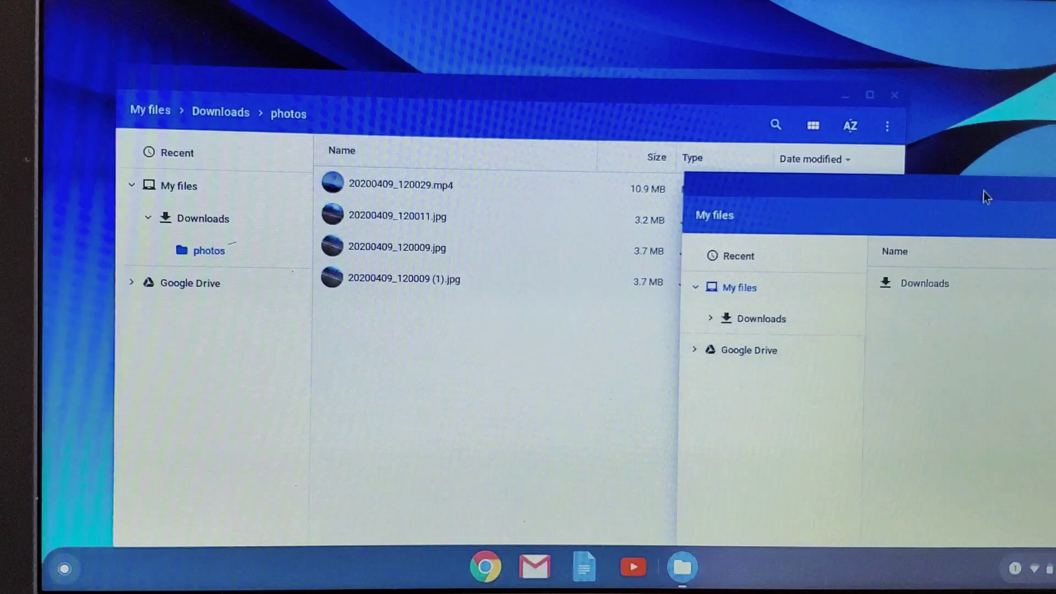
drag(984, 192, 586, 190)
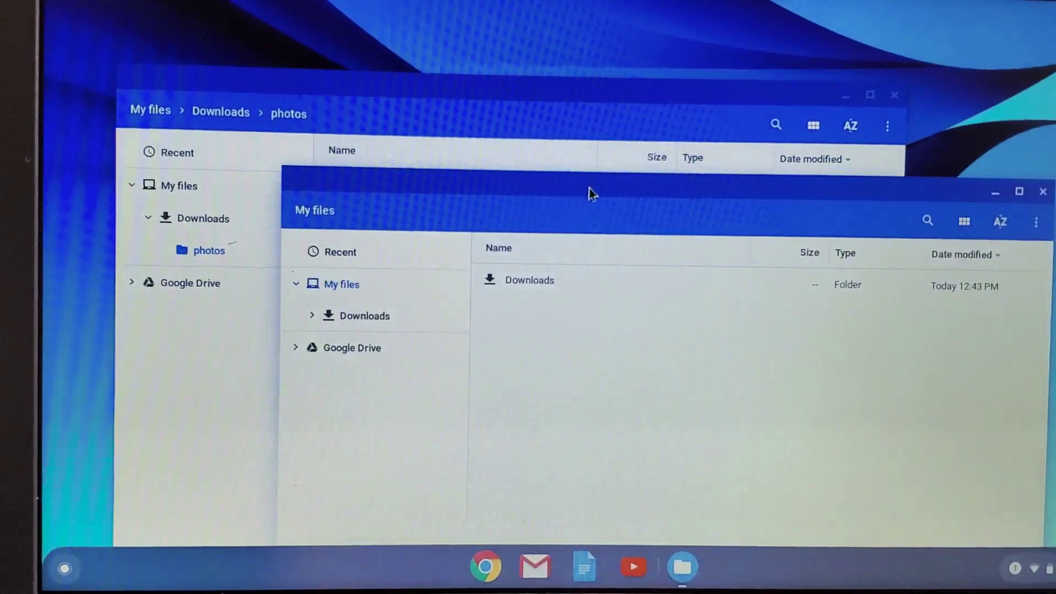
click(1042, 191)
- Return to Downloads and open the photos folder showing its four media files
drag(649, 95, 761, 56)
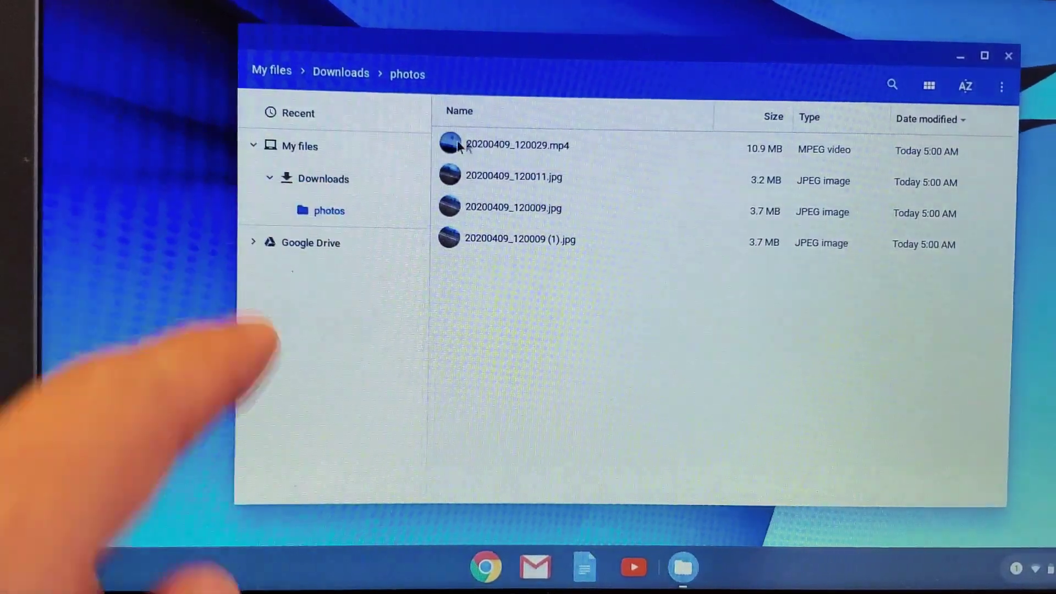
click(339, 182)
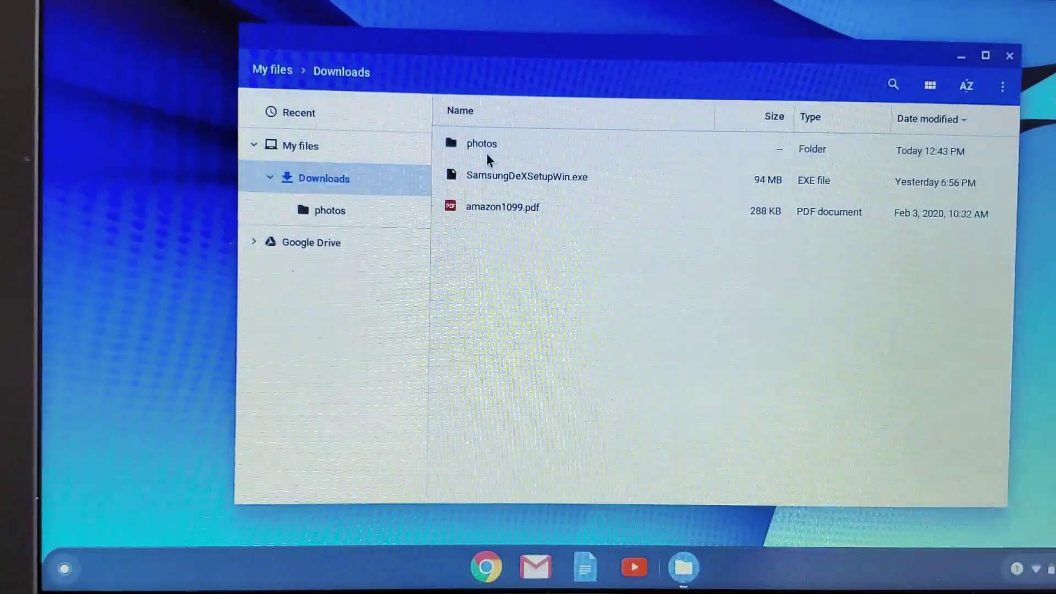
double_click(486, 155)
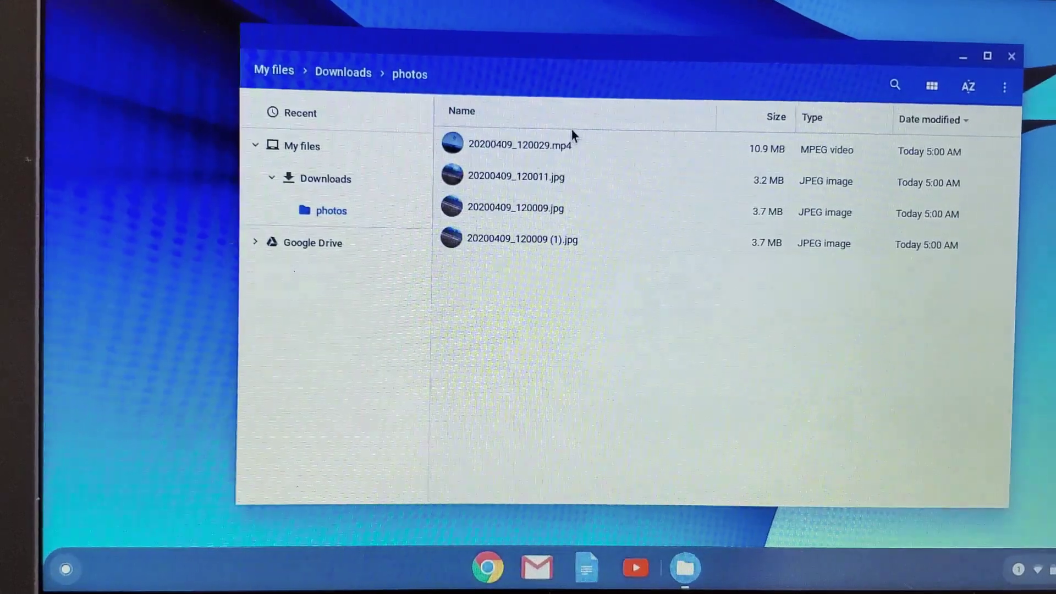
- View 20200409_120009 (1).jpg in Gallery and step through the remaining photos
double_click(536, 236)
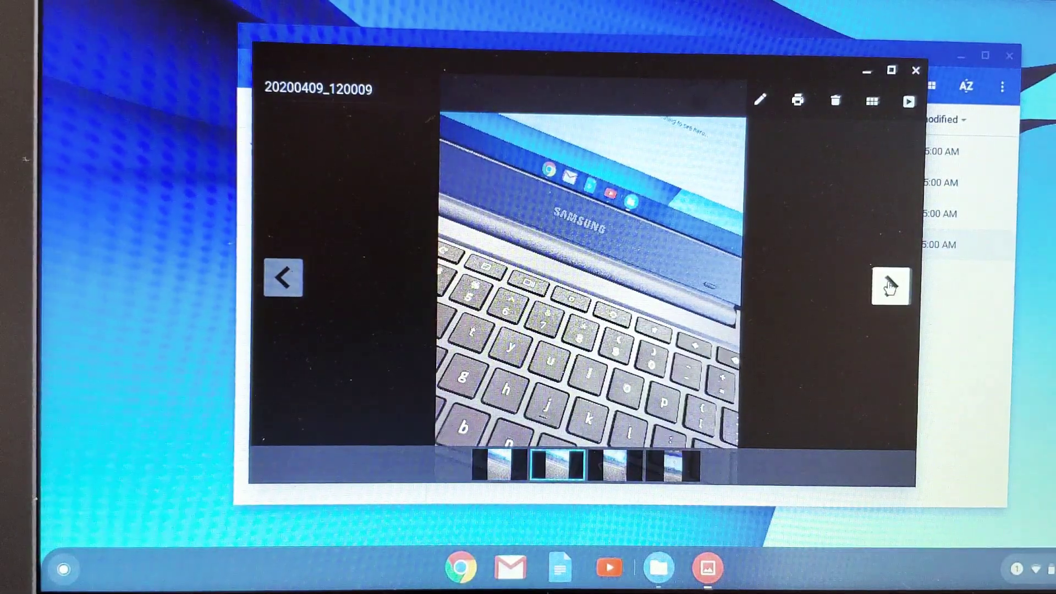
click(889, 285)
click(889, 285)
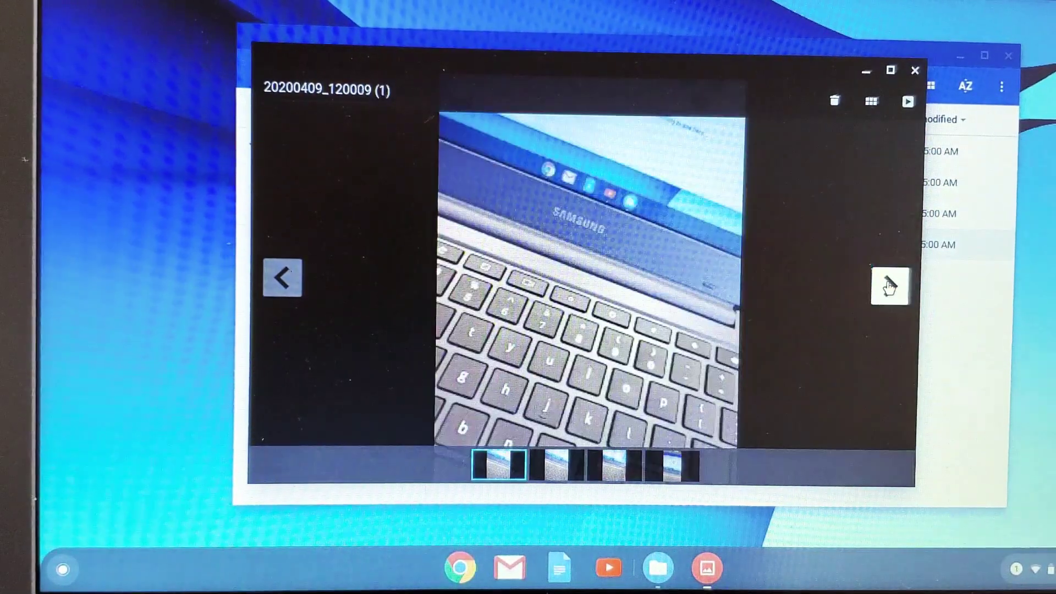